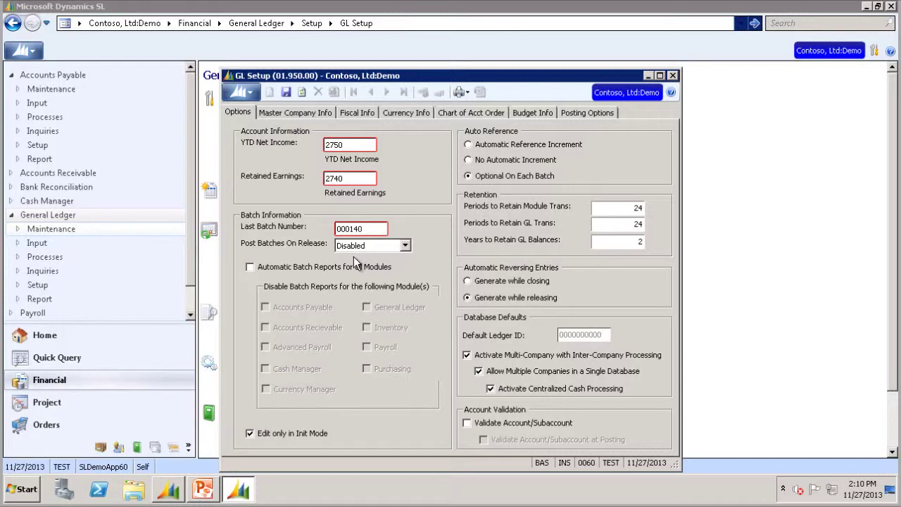
Step: Expand the Post Batches On Release dropdown on GL Setup's Options tab, currently Disabled
{"action": "left_click", "coordinate": [405, 246]}
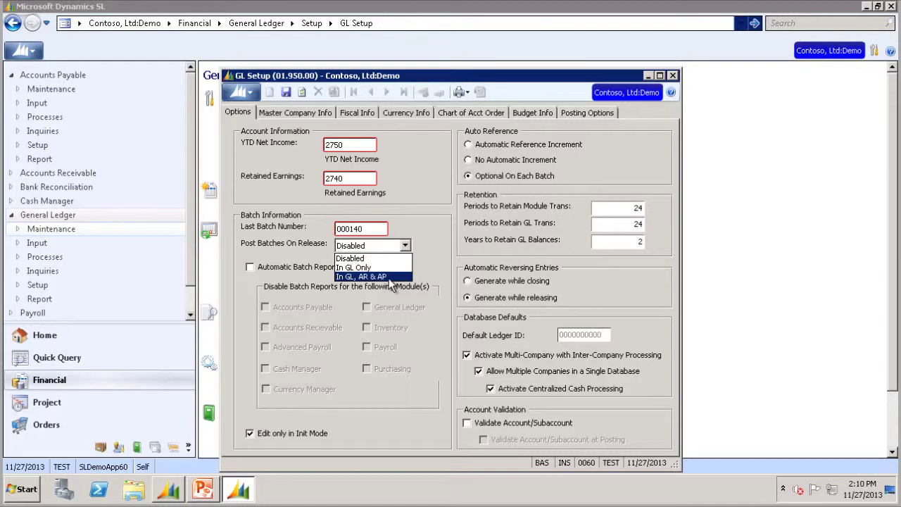
Step: Set Post Batches On Release to 'In GL, AR & AP', then open AP Voucher and Adjustment Entry
{"action": "left_click", "coordinate": [389, 277]}
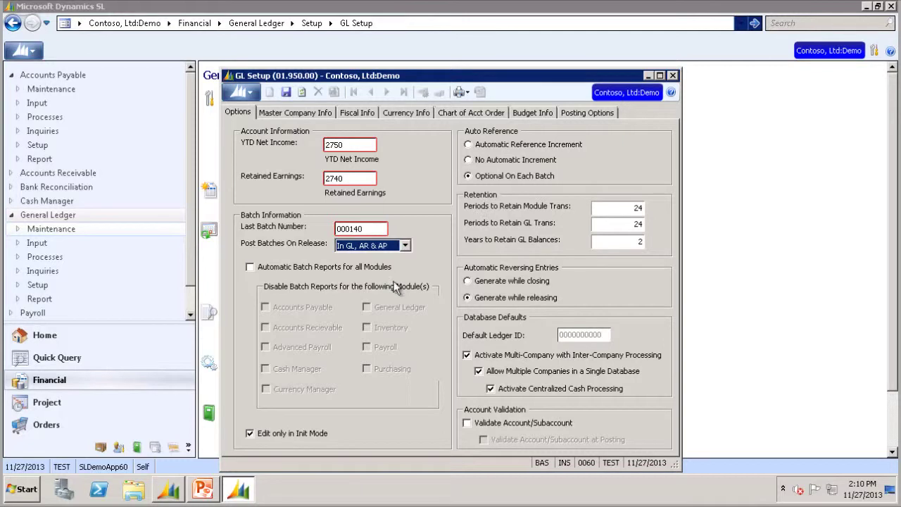
{"action": "left_click", "coordinate": [673, 75]}
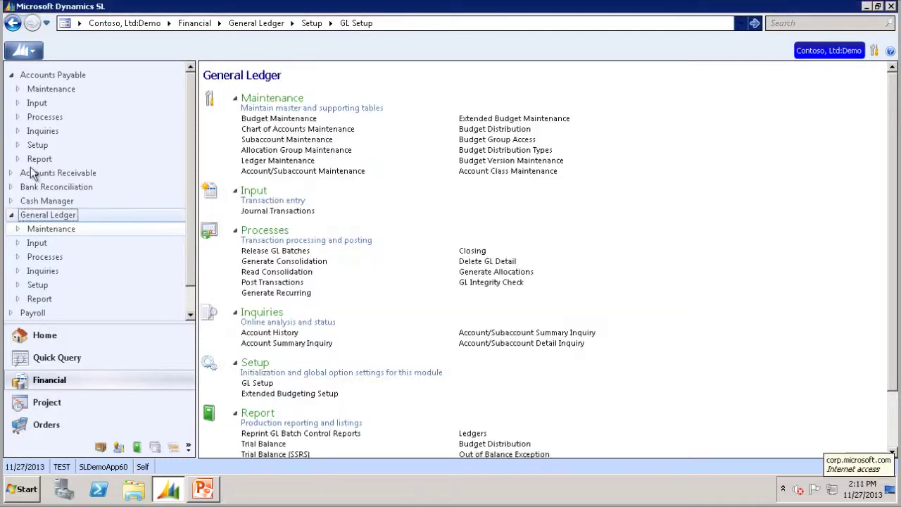
{"action": "left_click", "coordinate": [40, 78]}
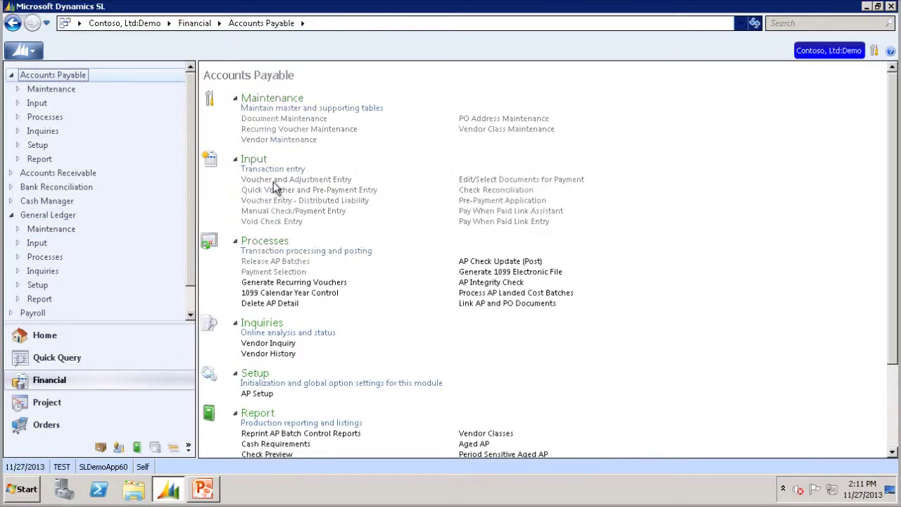
{"action": "left_click", "coordinate": [274, 181]}
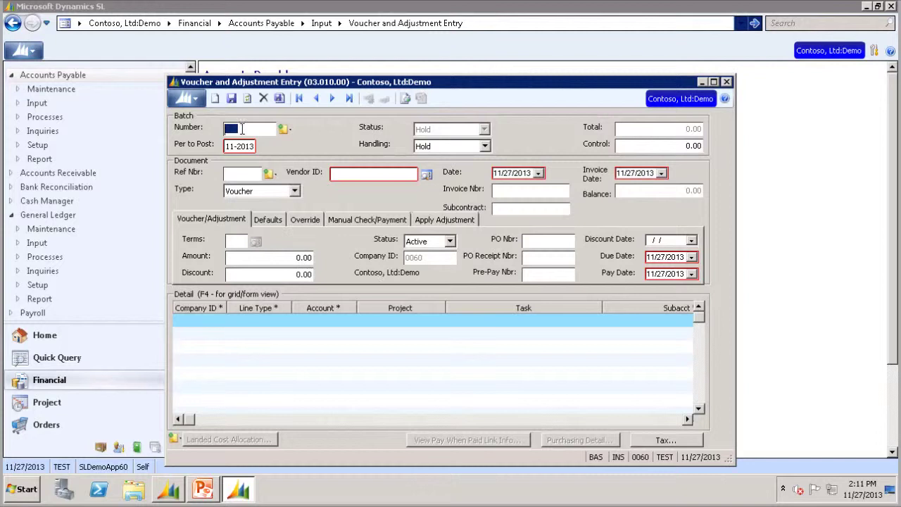
Step: Look up and load voucher batch 000123 into Voucher and Adjustment Entry
{"action": "double_click", "coordinate": [241, 129]}
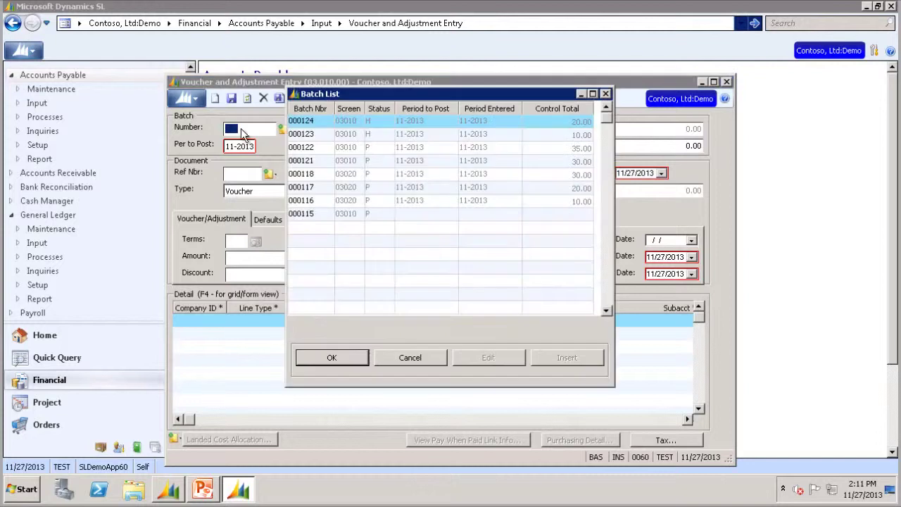
{"action": "left_click", "coordinate": [305, 134]}
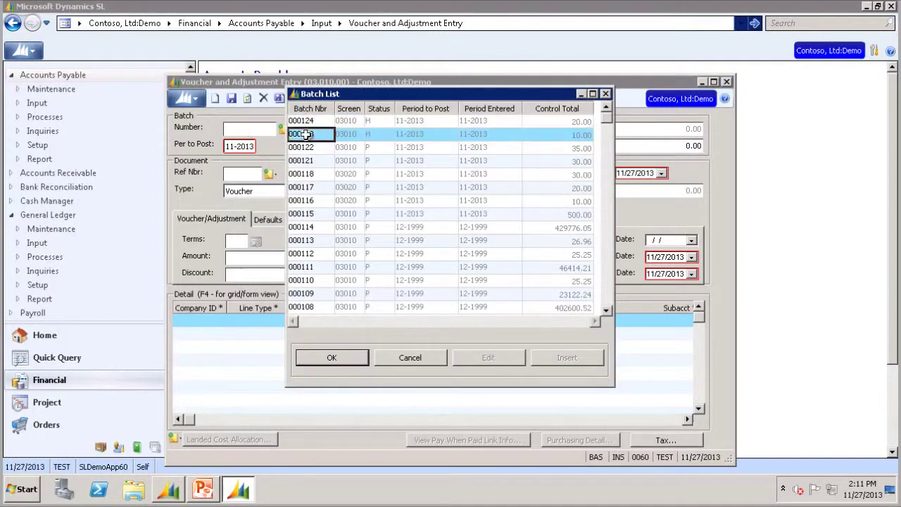
{"action": "left_click", "coordinate": [341, 358]}
Step: Set batch 000123 to Release Now, save at batch level, acknowledge the warnings, and close
{"action": "left_click", "coordinate": [485, 146]}
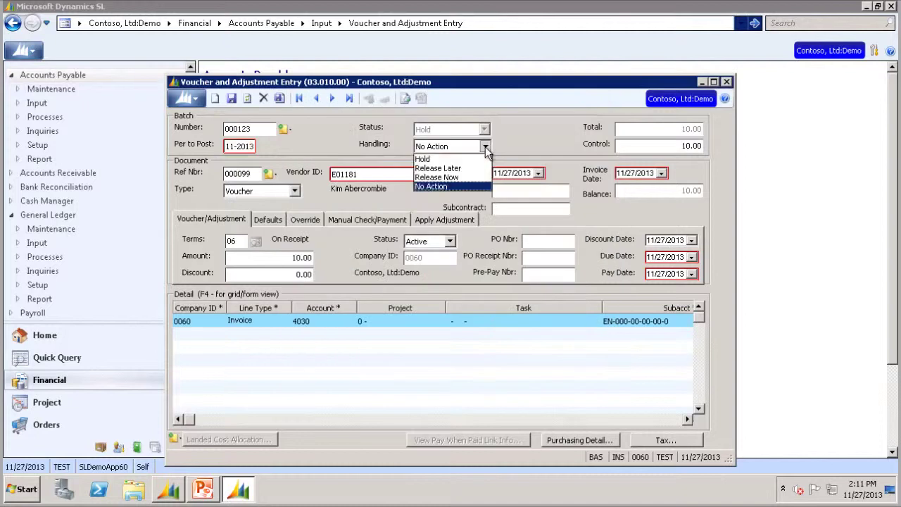
{"action": "left_click", "coordinate": [448, 177]}
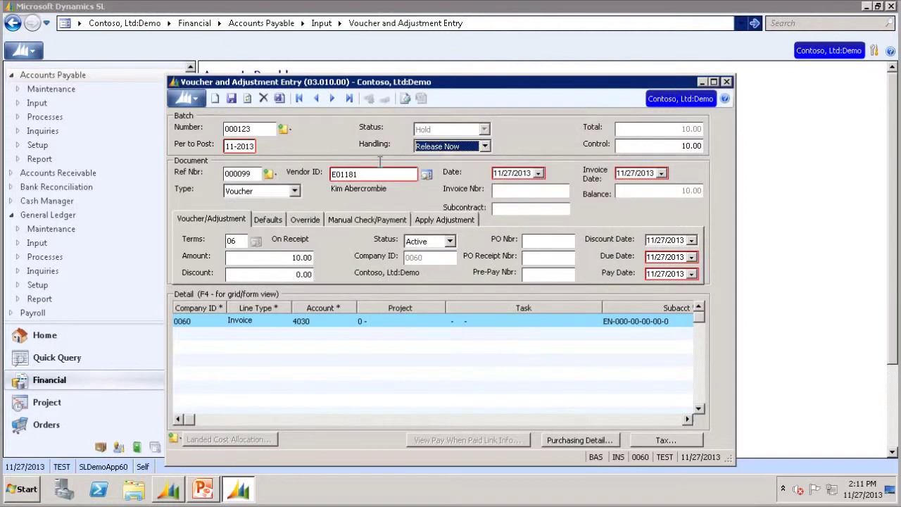
{"action": "left_click", "coordinate": [279, 99]}
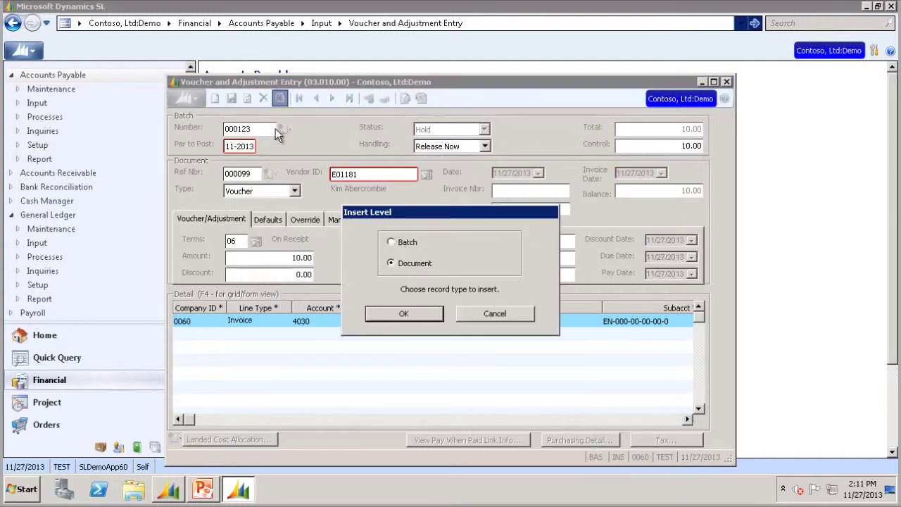
{"action": "left_click", "coordinate": [405, 315]}
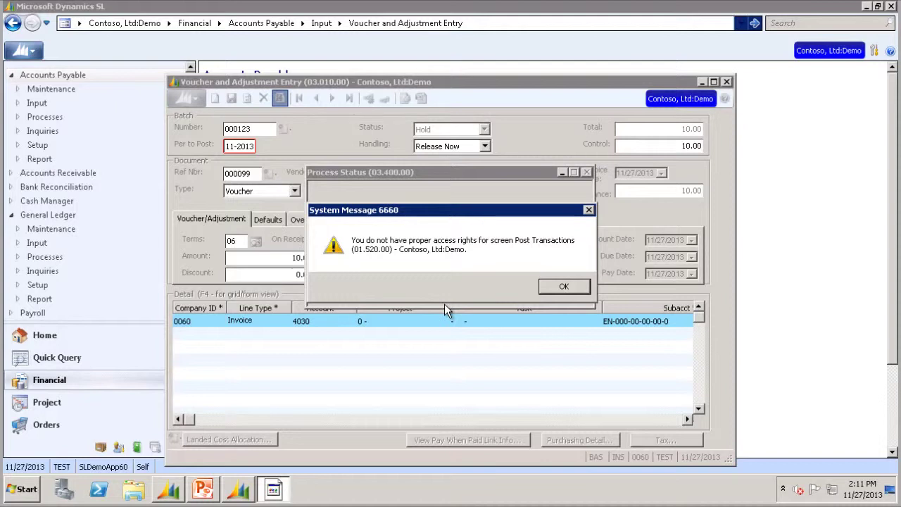
{"action": "left_click", "coordinate": [555, 286]}
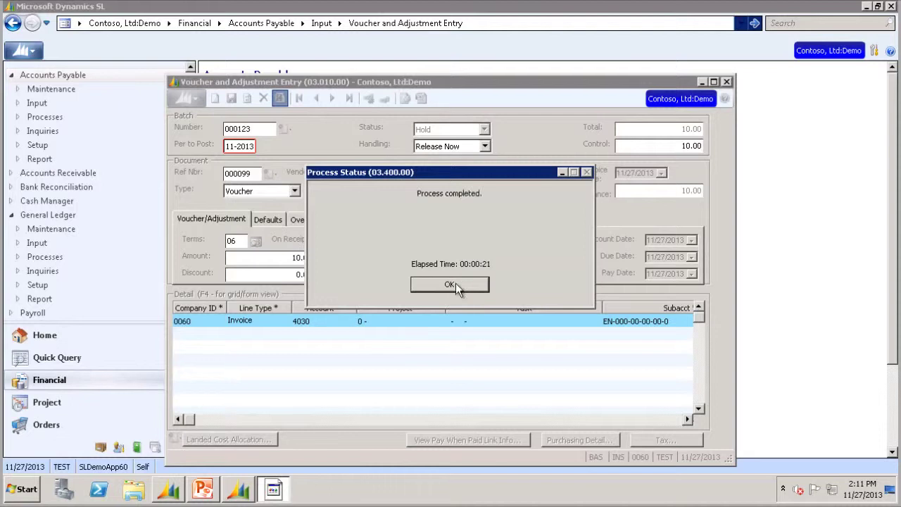
{"action": "left_click", "coordinate": [455, 283]}
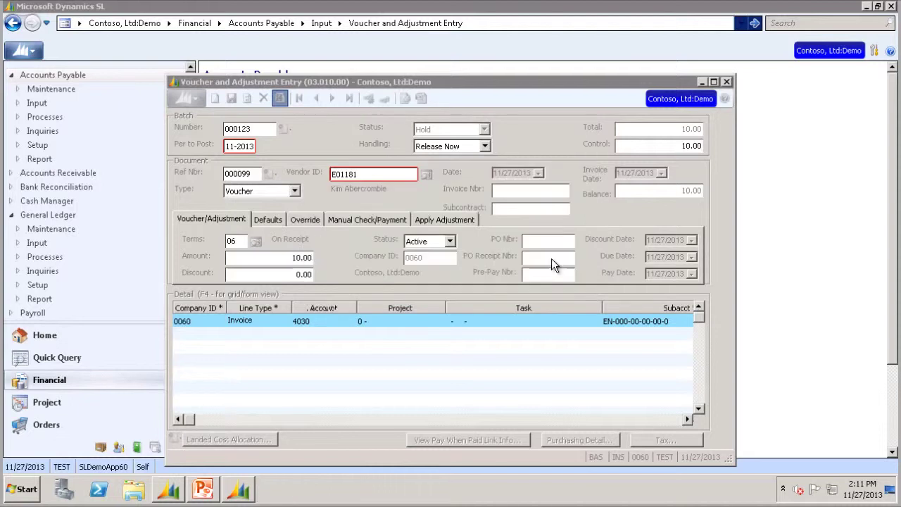
{"action": "left_click", "coordinate": [728, 82]}
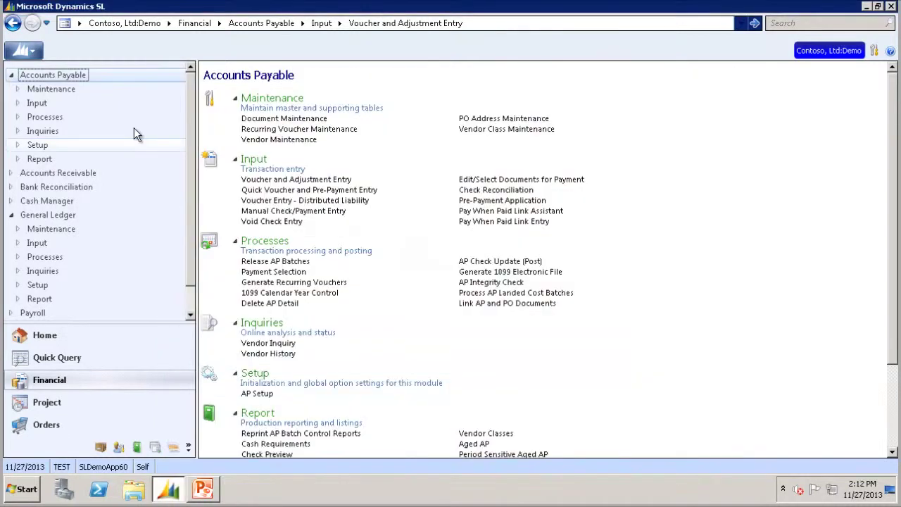
Step: Switch user to SYSADMIN and open Access Rights Maintenance under Administration security
{"action": "left_click", "coordinate": [33, 58]}
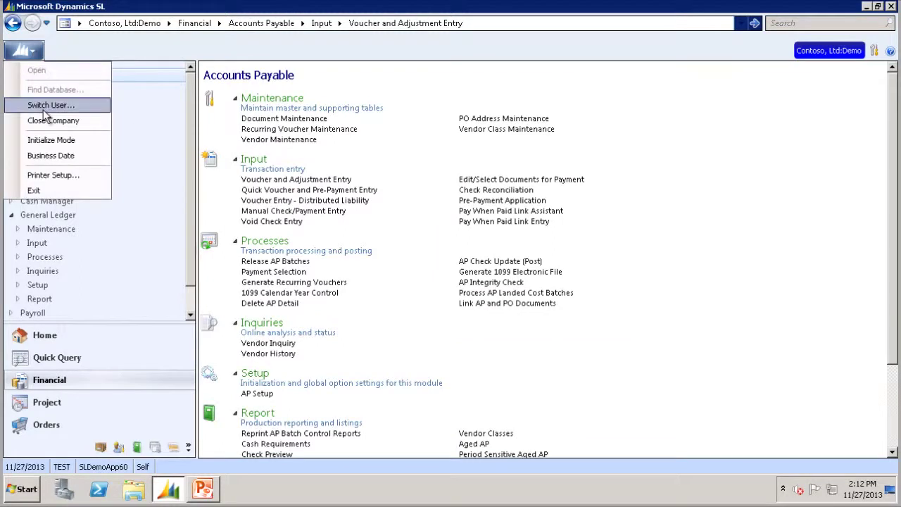
{"action": "left_click", "coordinate": [44, 110]}
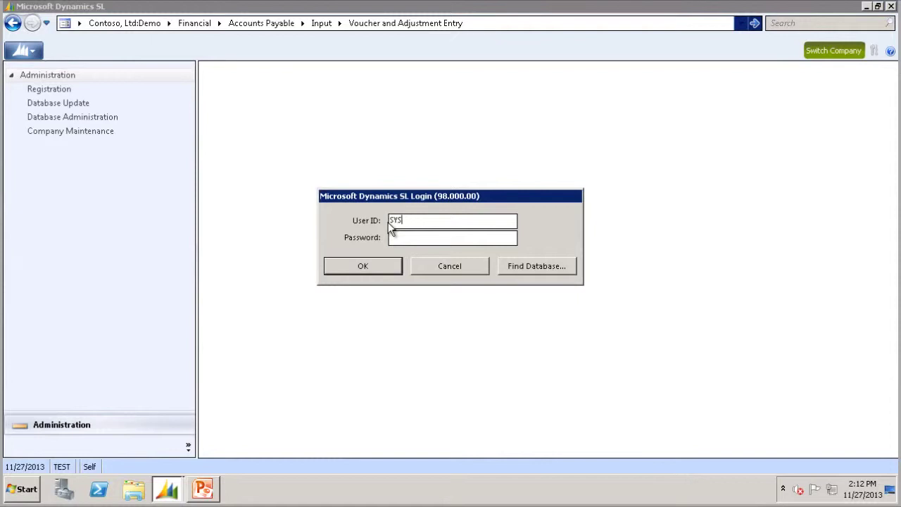
{"action": "type", "text": "SYSADMIN"}
{"action": "key", "text": "Tab"}
{"action": "type", "text": "*********"}
{"action": "left_click", "coordinate": [341, 267]}
{"action": "left_click", "coordinate": [71, 385]}
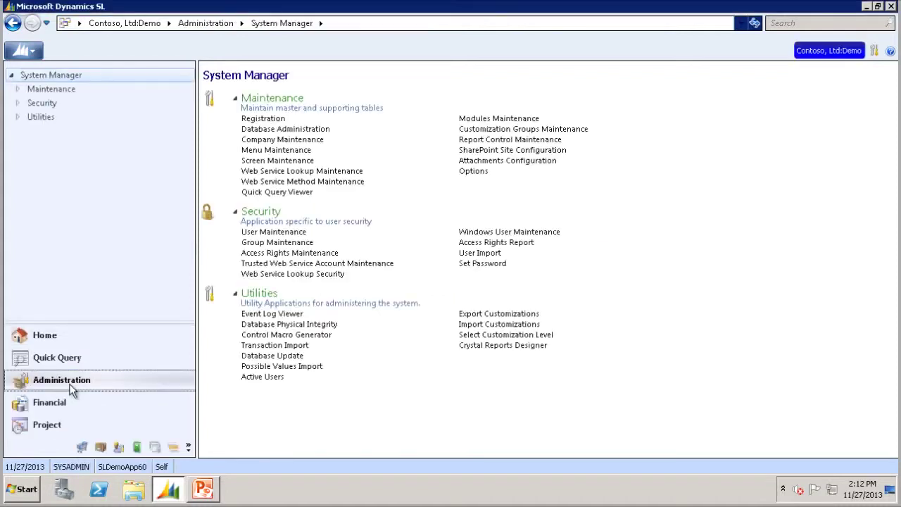
{"action": "left_click", "coordinate": [265, 257]}
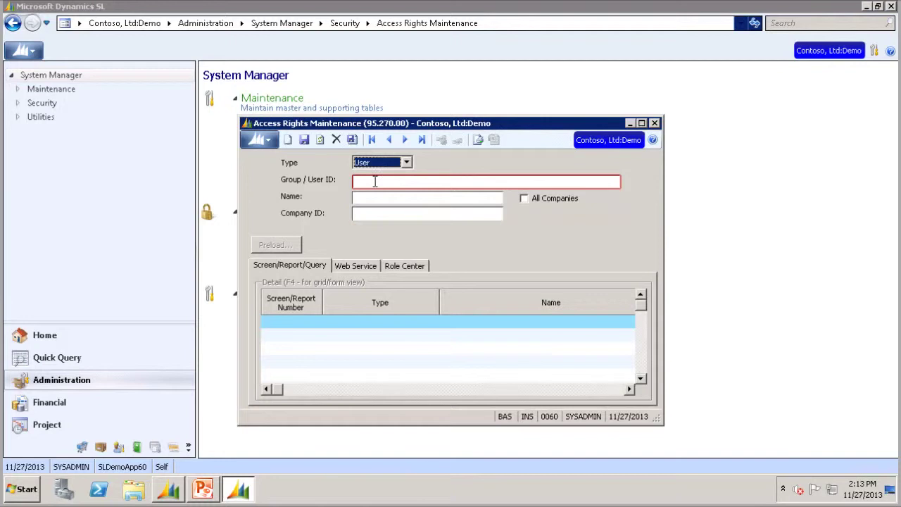
Step: Load the test user's access rights, applying them across all companies
{"action": "left_click", "coordinate": [375, 181]}
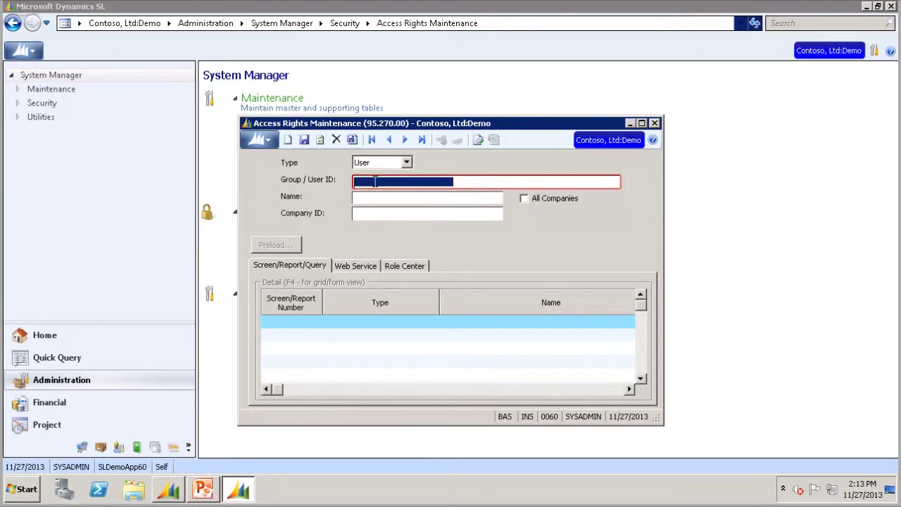
{"action": "double_click", "coordinate": [375, 181]}
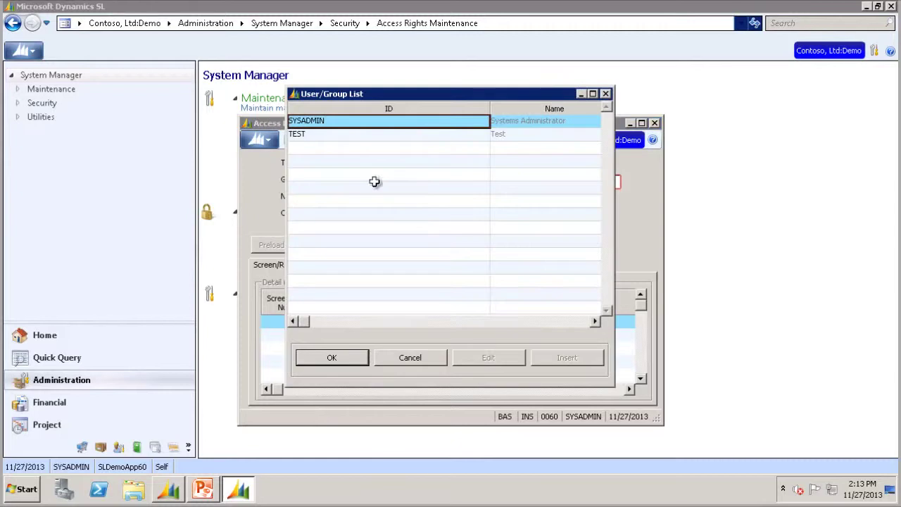
{"action": "left_click", "coordinate": [312, 137]}
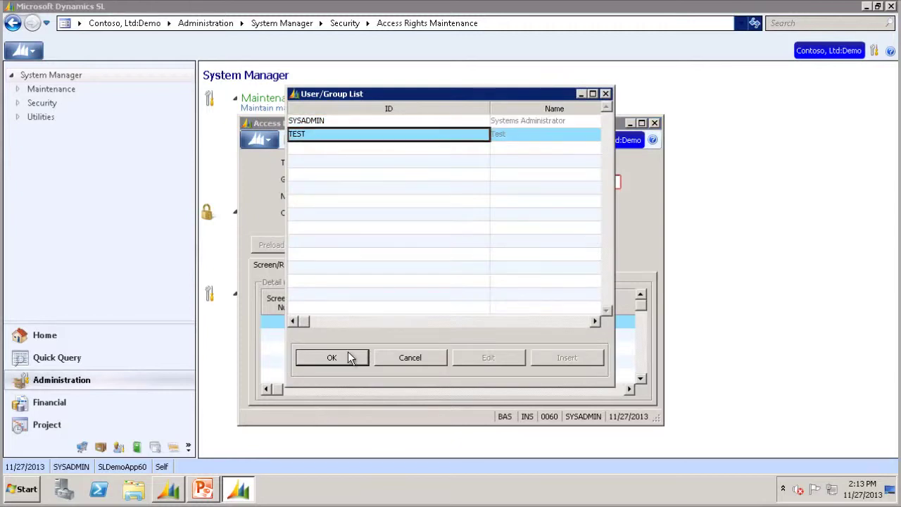
{"action": "left_click", "coordinate": [332, 358]}
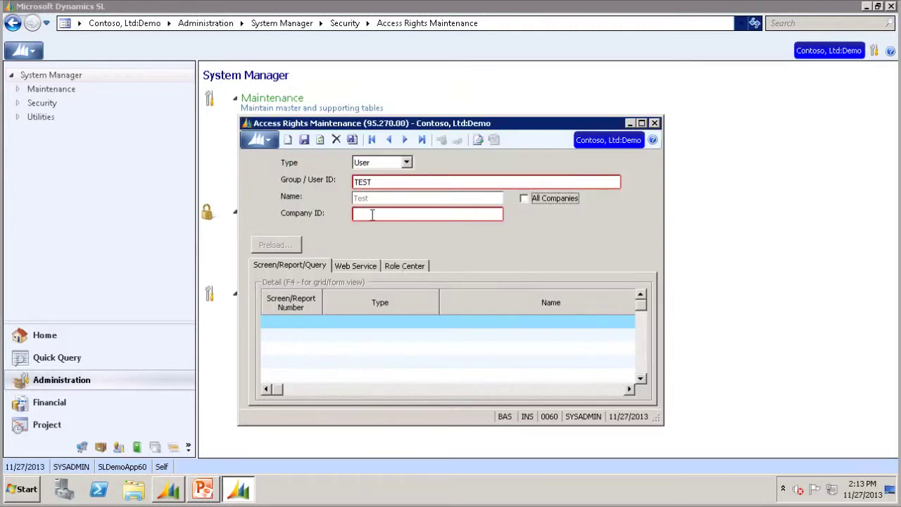
{"action": "left_click", "coordinate": [525, 199]}
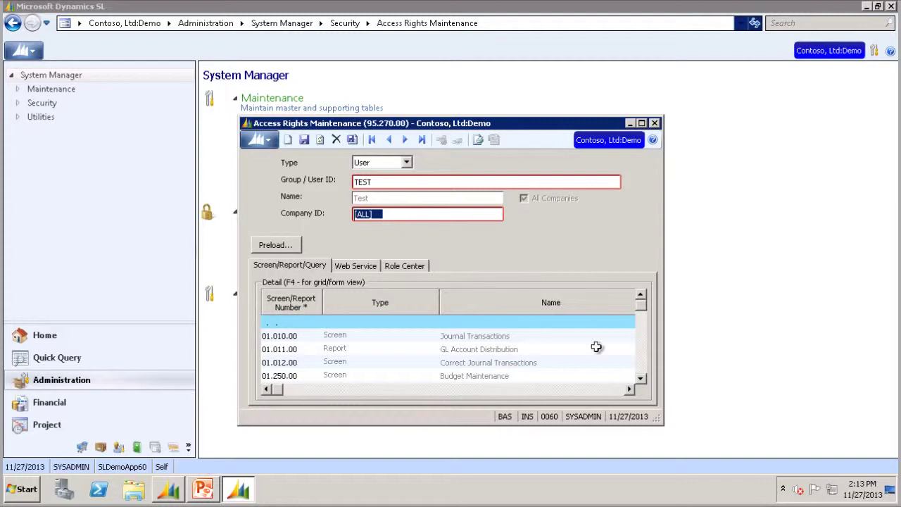
Step: Grant Update rights on Post Transactions (01.520.00), save, and close the window
{"action": "left_click", "coordinate": [641, 379]}
{"action": "left_click", "coordinate": [640, 379]}
{"action": "left_click", "coordinate": [641, 379]}
{"action": "left_click", "coordinate": [640, 379]}
{"action": "left_click", "coordinate": [641, 379]}
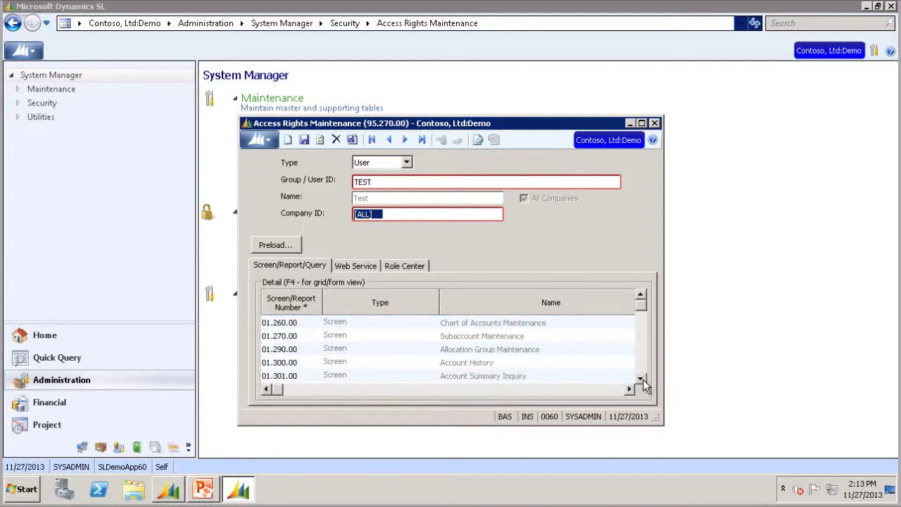
{"action": "left_click", "coordinate": [641, 380]}
{"action": "left_click", "coordinate": [641, 381]}
{"action": "left_click", "coordinate": [641, 380]}
{"action": "left_click", "coordinate": [641, 381]}
{"action": "left_click", "coordinate": [641, 381]}
{"action": "left_click", "coordinate": [641, 380]}
{"action": "left_click", "coordinate": [641, 380]}
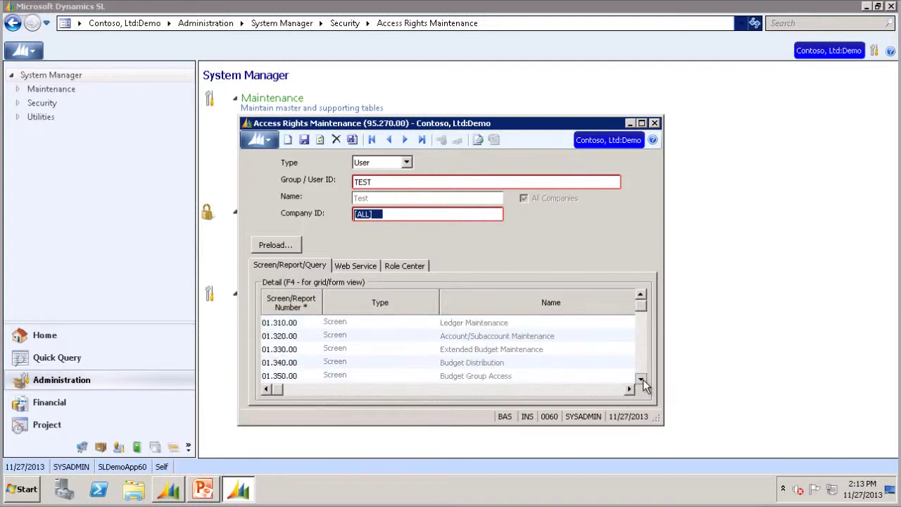
{"action": "left_click", "coordinate": [640, 380]}
{"action": "left_click", "coordinate": [641, 381]}
{"action": "left_click", "coordinate": [641, 380]}
{"action": "left_click", "coordinate": [641, 381]}
{"action": "left_click", "coordinate": [640, 381]}
{"action": "left_click", "coordinate": [641, 380]}
{"action": "left_click", "coordinate": [640, 380]}
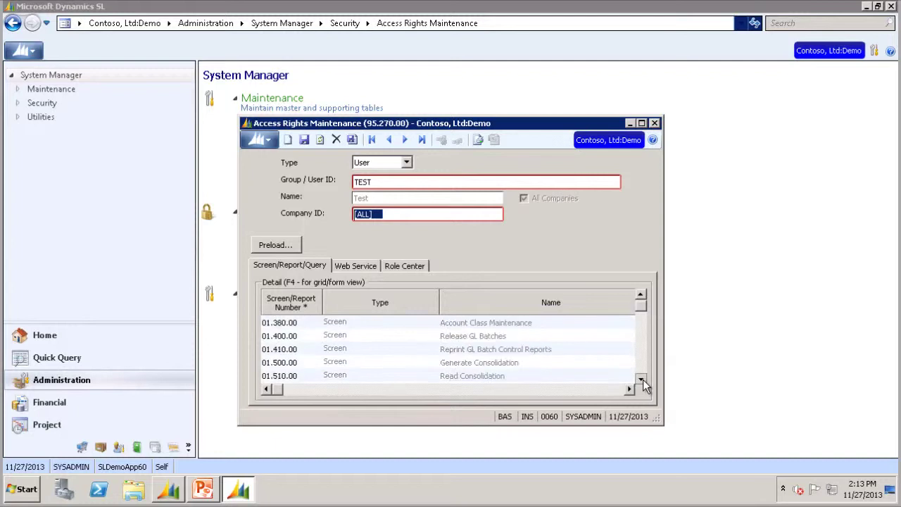
{"action": "left_click", "coordinate": [643, 381]}
{"action": "left_click", "coordinate": [642, 381]}
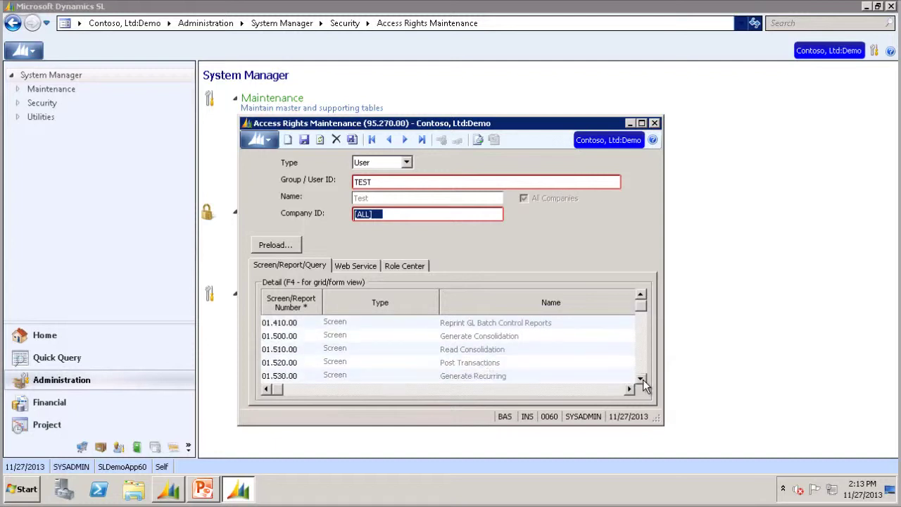
{"action": "left_click", "coordinate": [471, 367]}
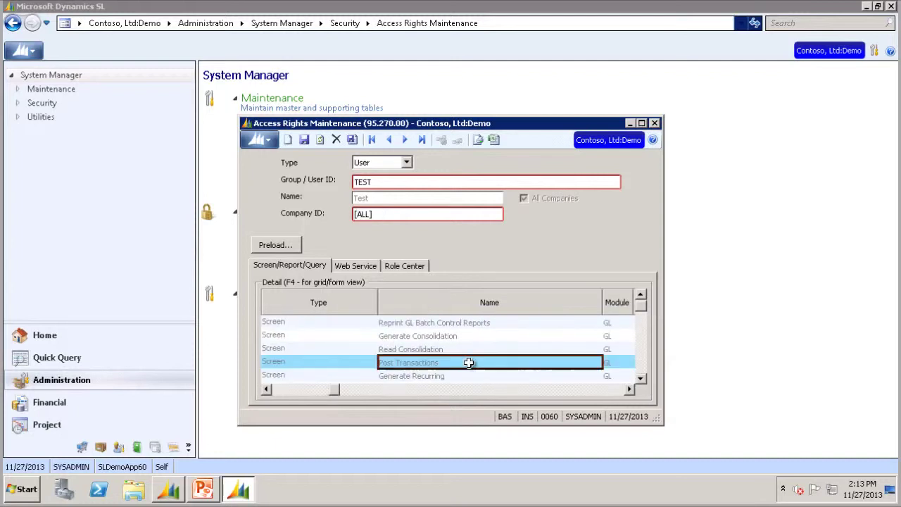
{"action": "left_click", "coordinate": [630, 390]}
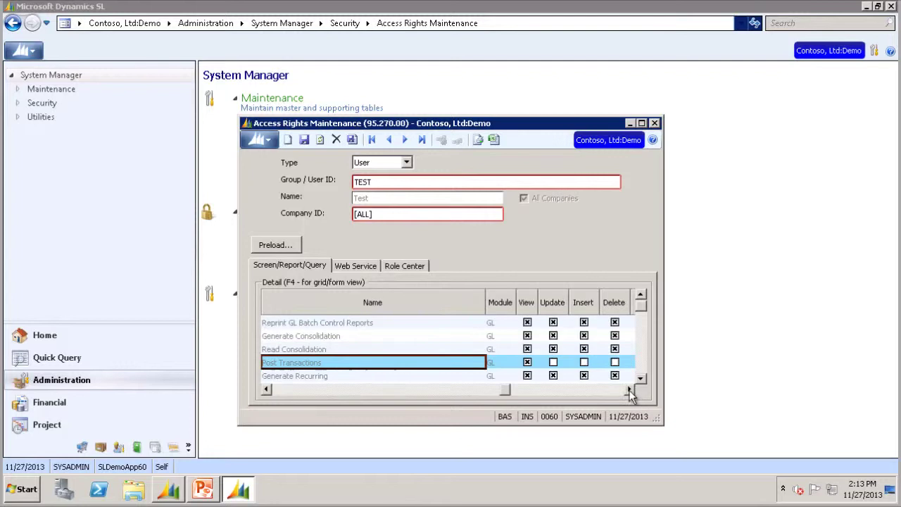
{"action": "left_click", "coordinate": [554, 363]}
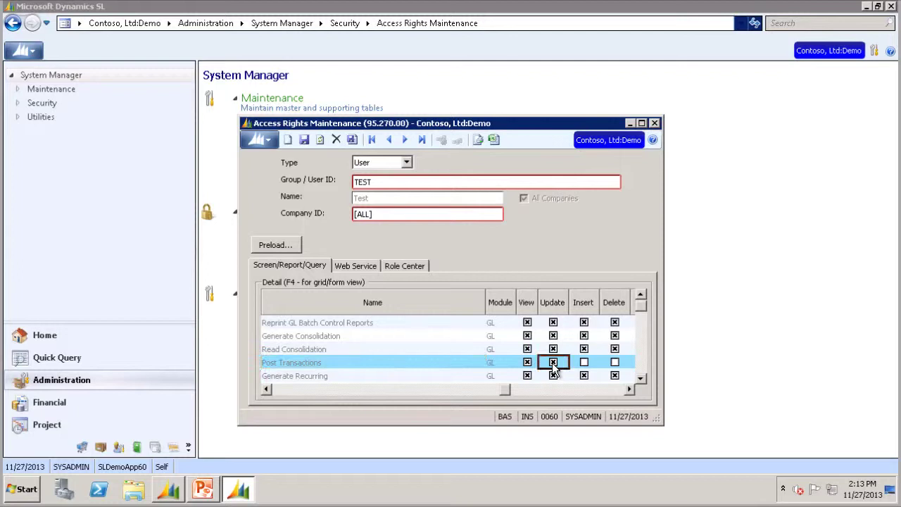
{"action": "left_click", "coordinate": [303, 140]}
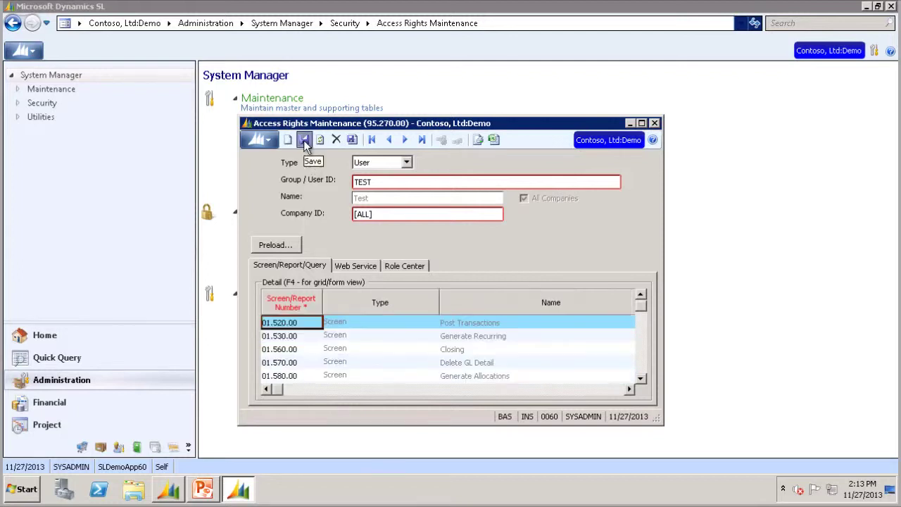
{"action": "left_click", "coordinate": [655, 124]}
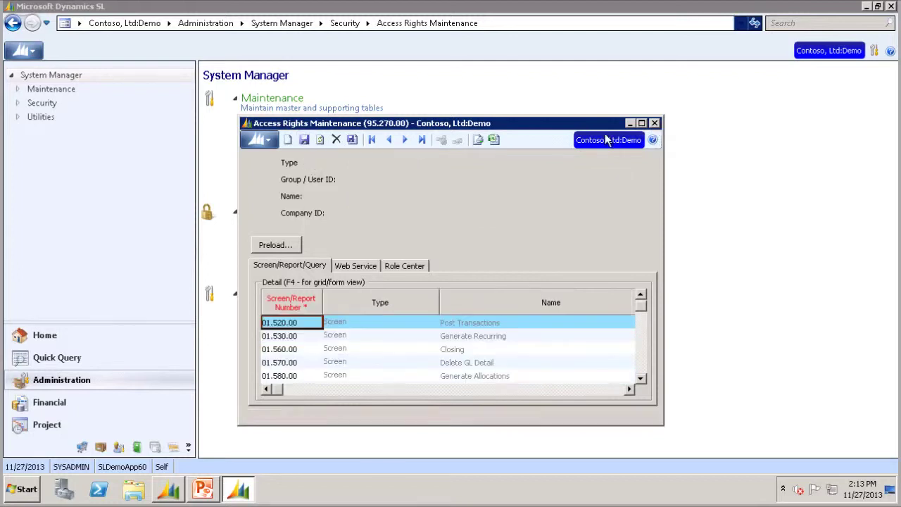
Step: Log back in as the test user and open Financial's Voucher and Adjustment Entry
{"action": "left_click", "coordinate": [21, 50]}
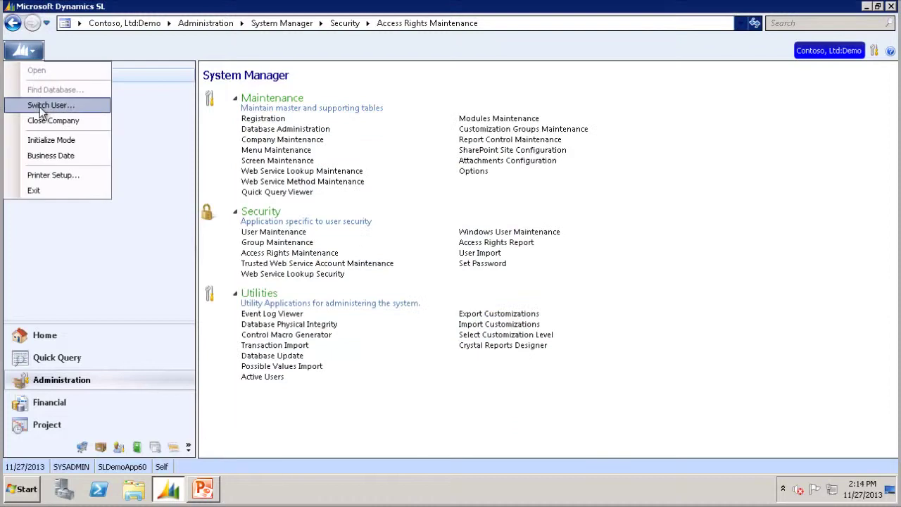
{"action": "left_click", "coordinate": [42, 105]}
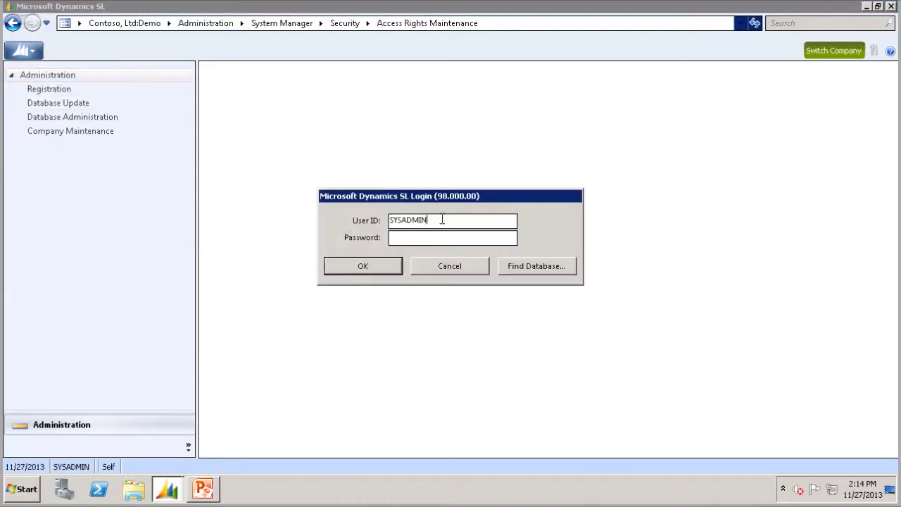
{"action": "type", "text": "TEST"}
{"action": "key", "text": "Tab"}
{"action": "type", "text": "********"}
{"action": "key", "text": "Return"}
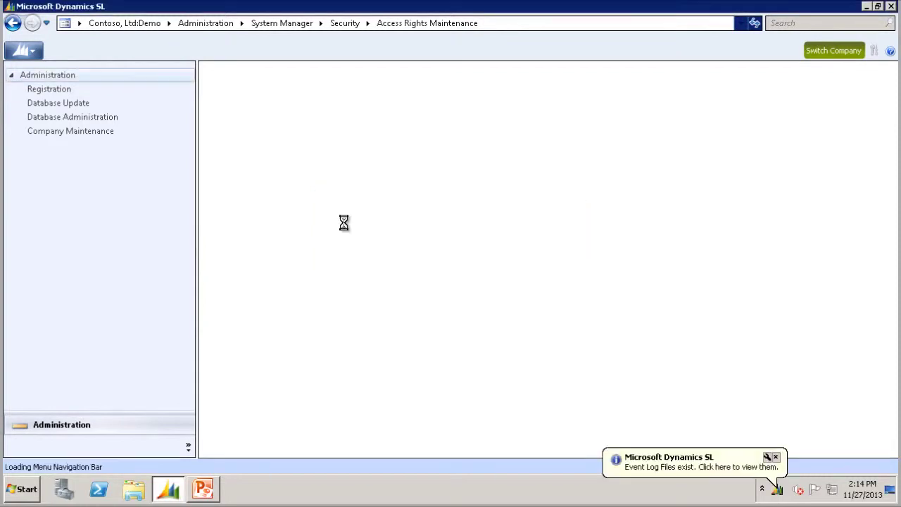
{"action": "left_click", "coordinate": [53, 386]}
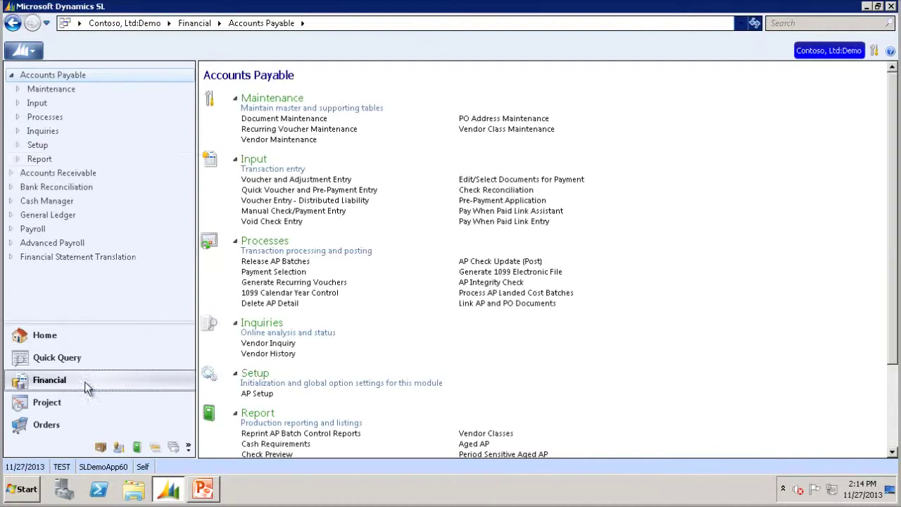
{"action": "left_click", "coordinate": [278, 180]}
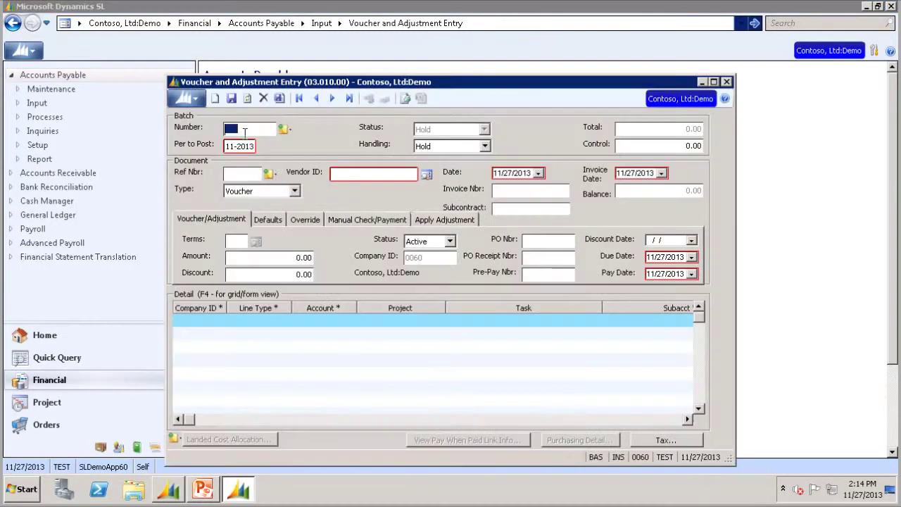
Step: Load voucher batch 000124 and set its Handling to Release Now
{"action": "left_click", "coordinate": [284, 129]}
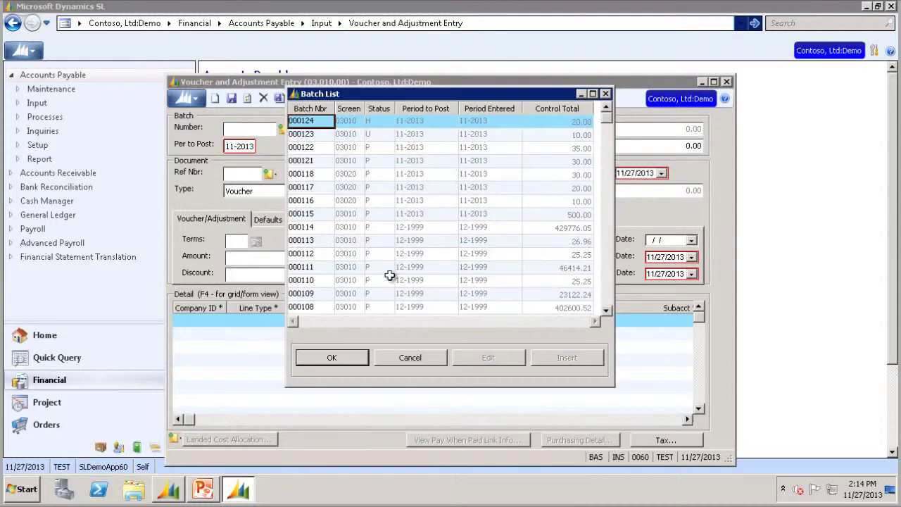
{"action": "left_click", "coordinate": [328, 357]}
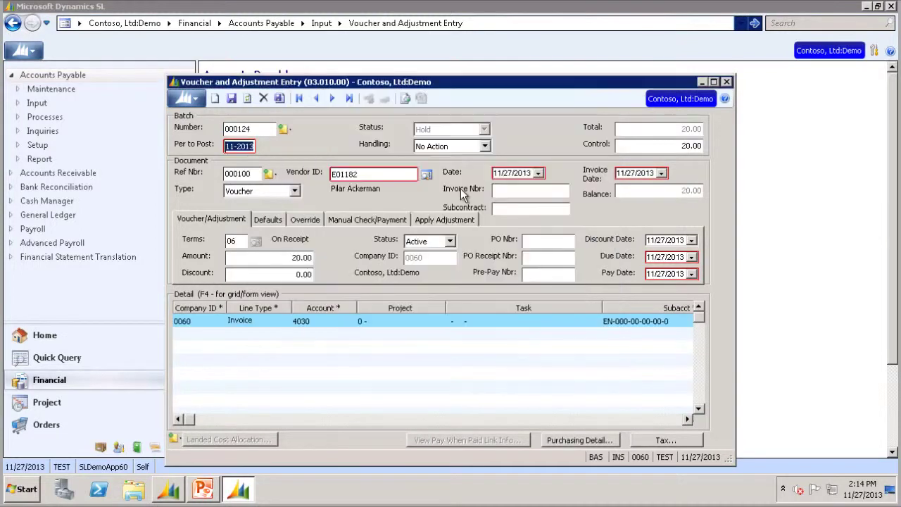
{"action": "left_click", "coordinate": [485, 148]}
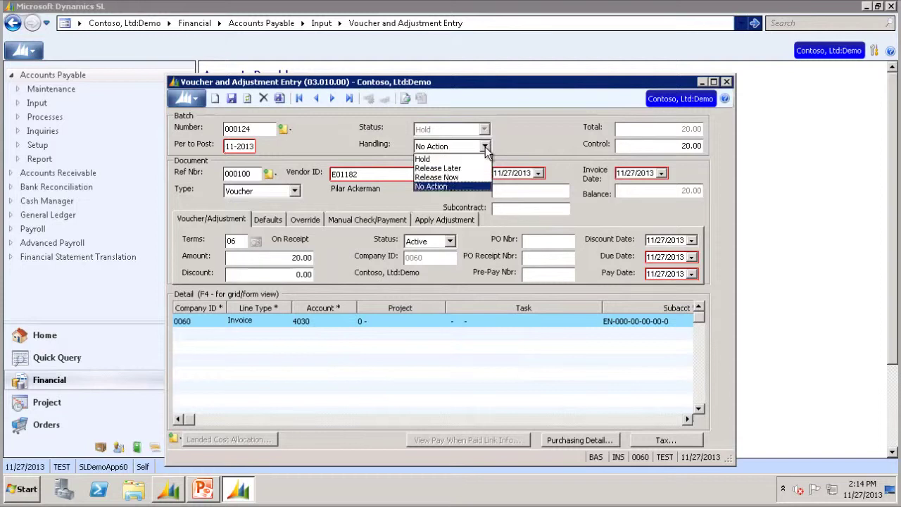
{"action": "left_click", "coordinate": [449, 175]}
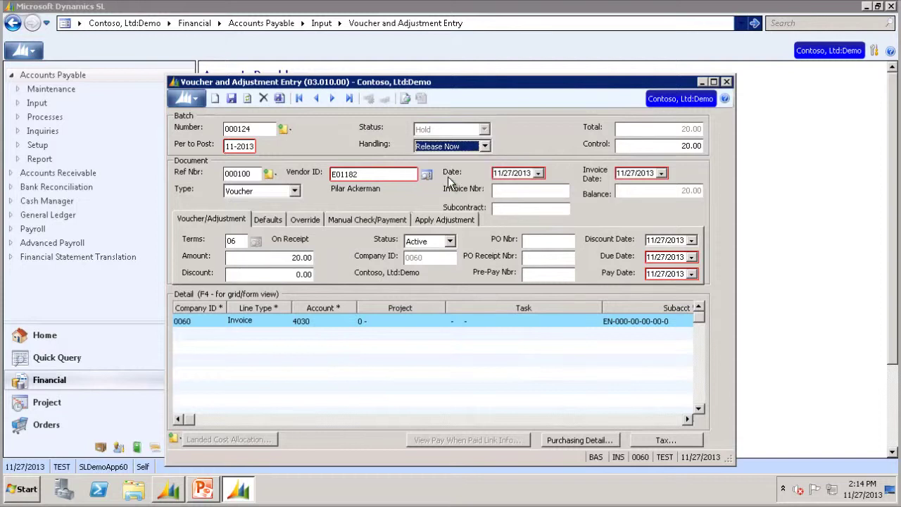
Step: Save batch 000124 at batch level so it releases, then close the voucher screen
{"action": "left_click", "coordinate": [279, 98]}
{"action": "left_click", "coordinate": [392, 243]}
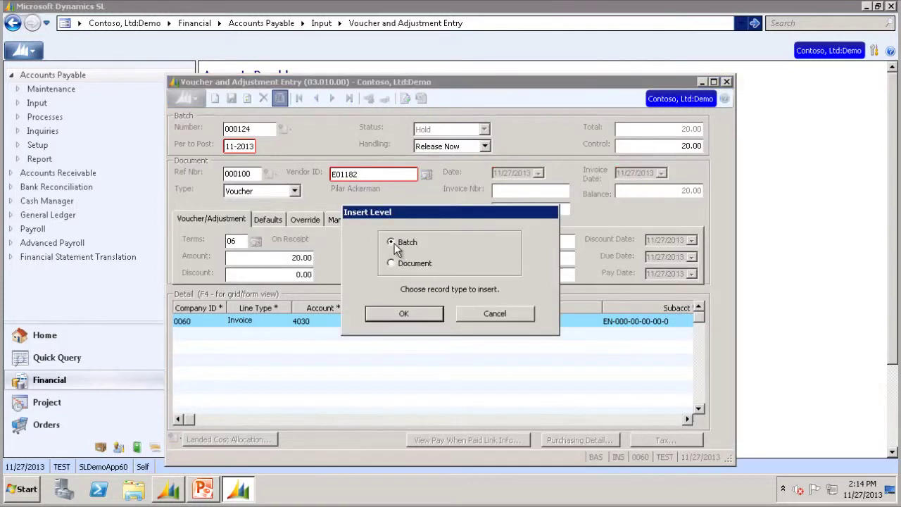
{"action": "left_click", "coordinate": [407, 312]}
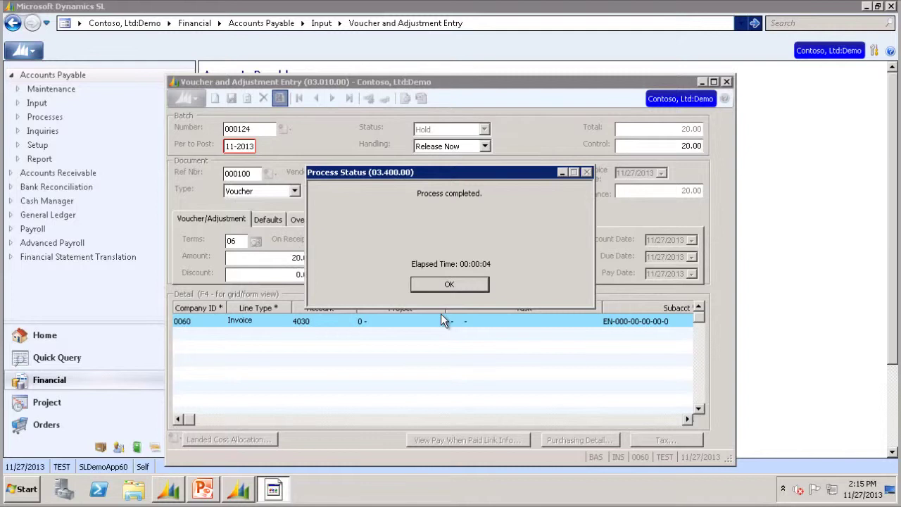
{"action": "left_click", "coordinate": [449, 286]}
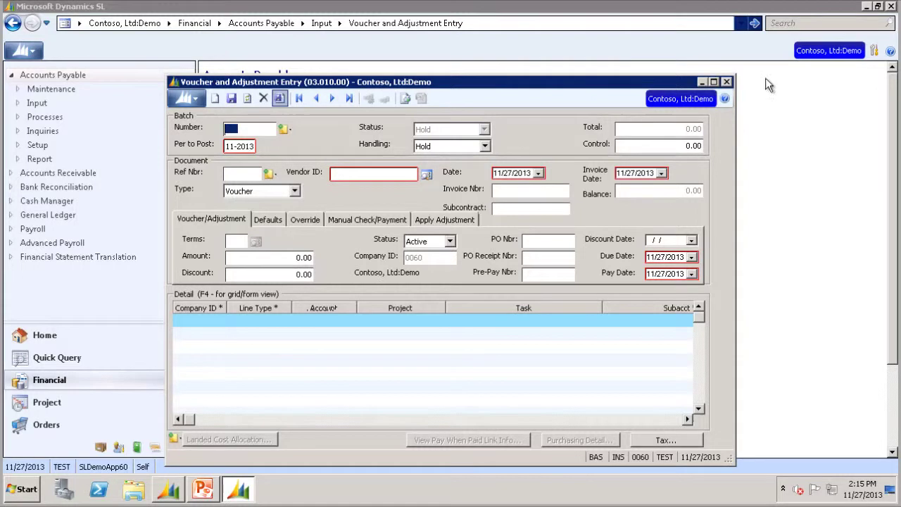
{"action": "left_click", "coordinate": [726, 81]}
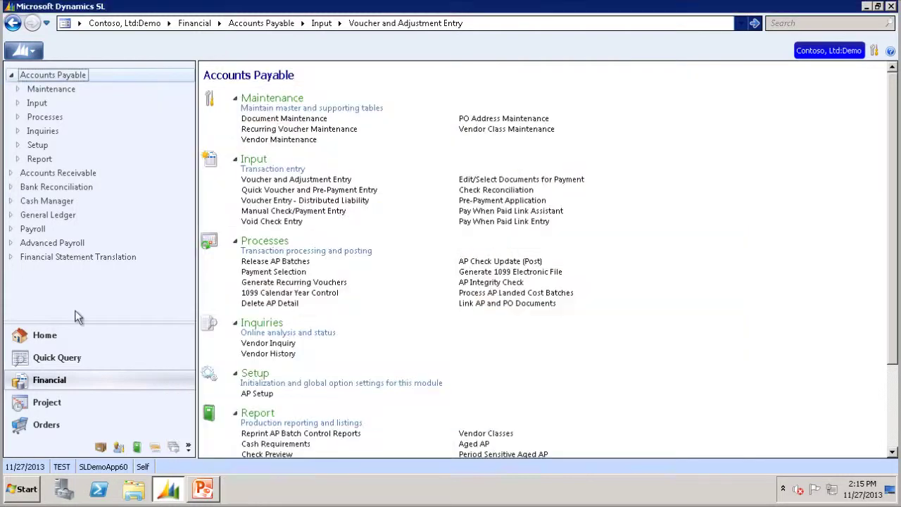
Step: Open Post Transactions under General Ledger Processes
{"action": "left_click", "coordinate": [44, 217]}
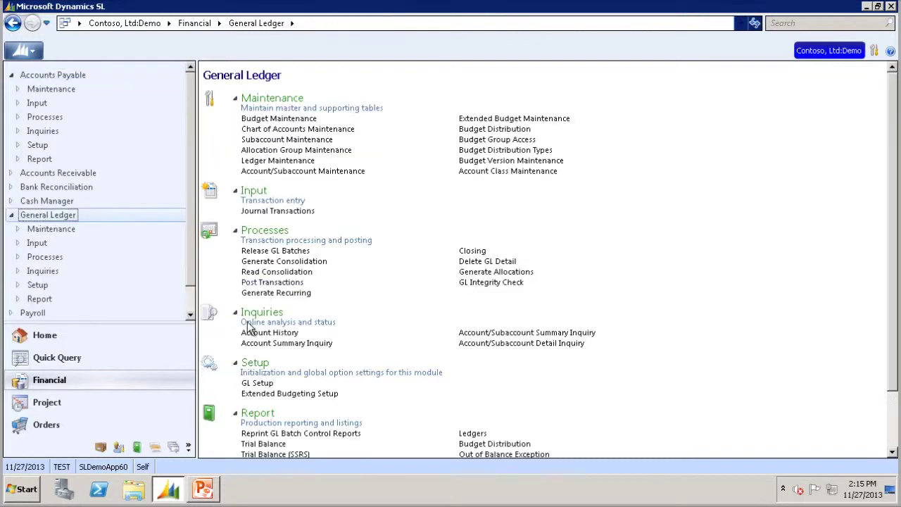
{"action": "left_click", "coordinate": [267, 283]}
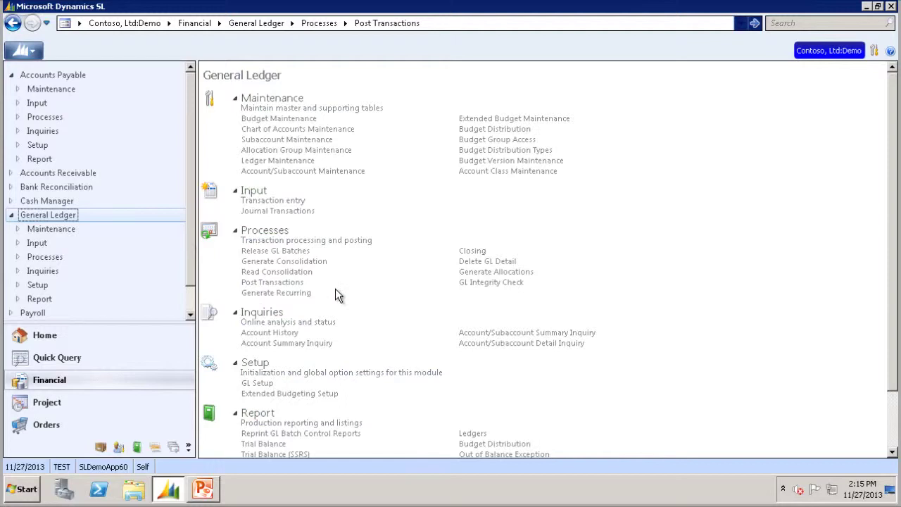